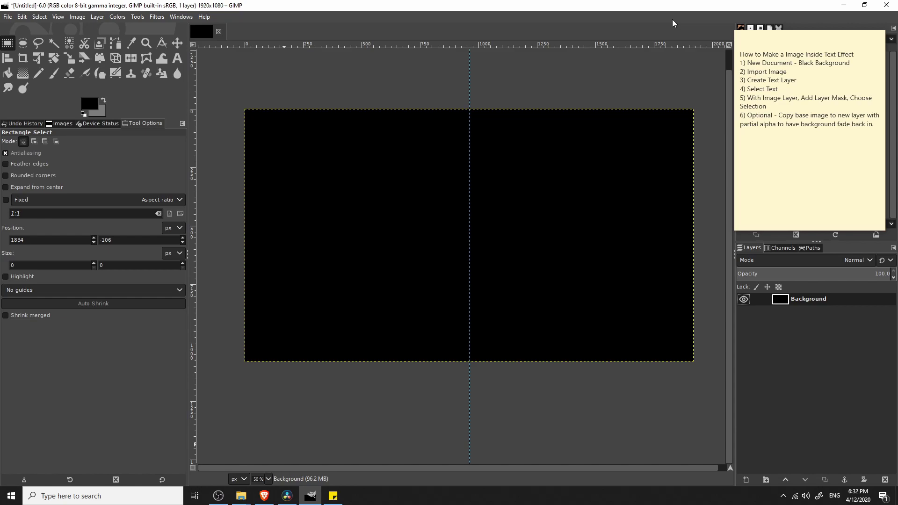
Review the sticky-note steps, then switch to File Explorer on the Desktop folder.
{"action": "left_click", "coordinate": [831, 48]}
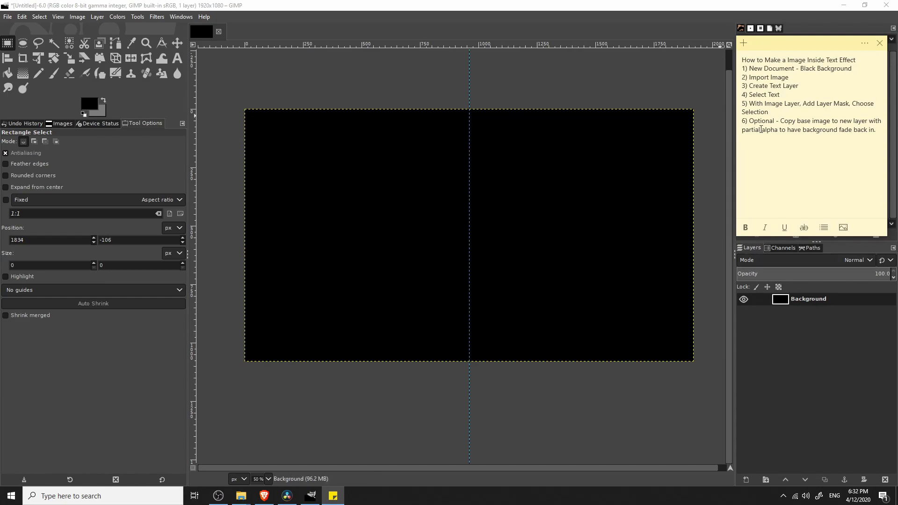
{"action": "left_click_drag", "start_coordinate": [742, 123], "coordinate": [860, 132]}
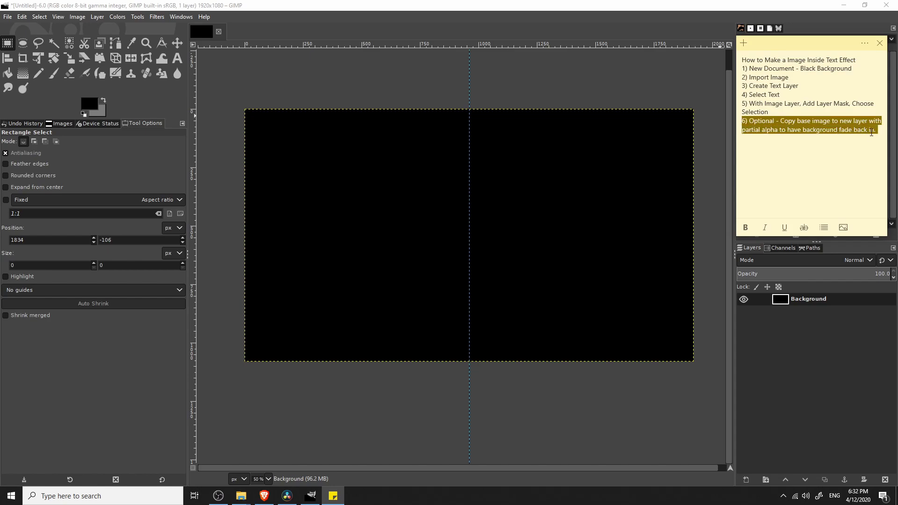
{"action": "left_click", "coordinate": [877, 135]}
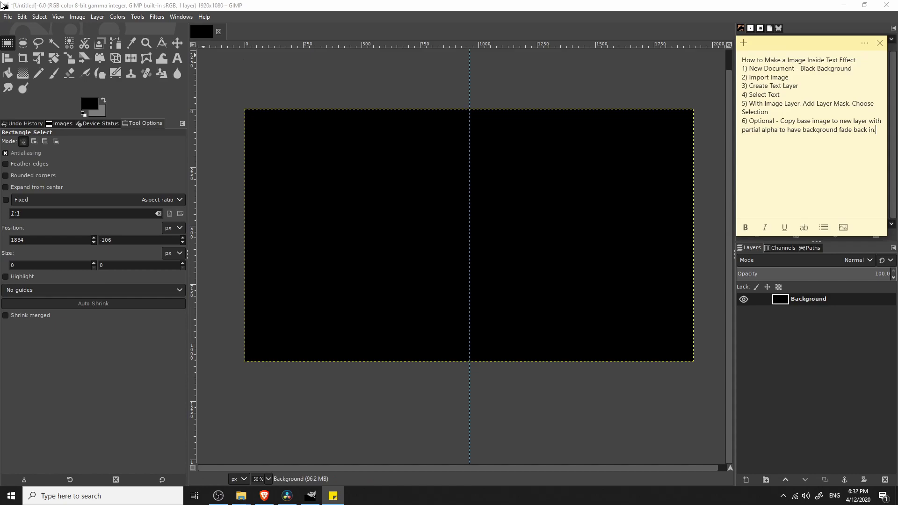
{"action": "key", "text": "alt+Tab"}
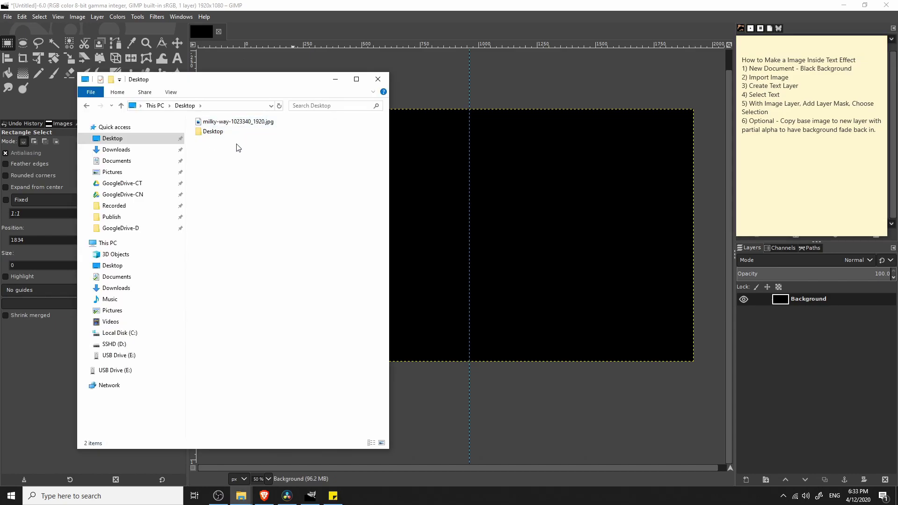
Drag milky-way-1023340_1920.jpg from the Desktop onto the GIMP canvas as a new layer.
{"action": "left_click", "coordinate": [238, 122]}
{"action": "left_click_drag", "start_coordinate": [226, 124], "coordinate": [602, 302]}
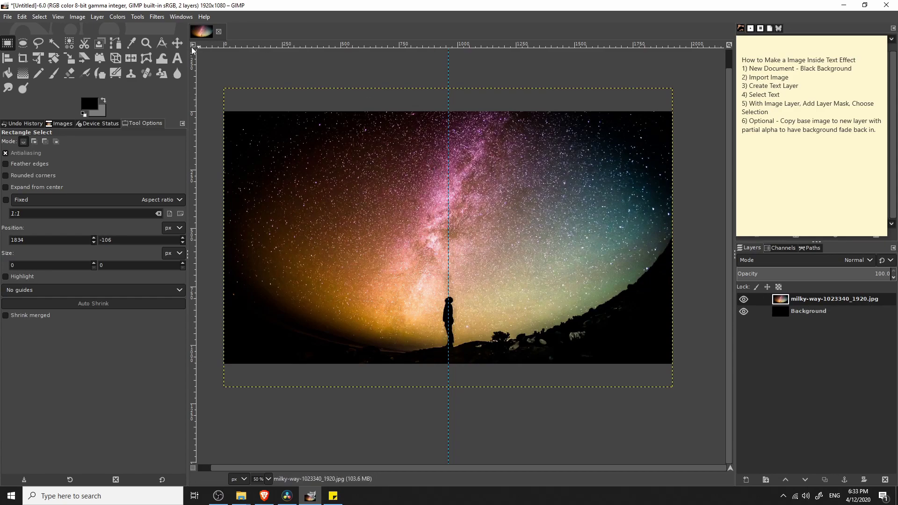
Start a text box on the photo with white (ffffff) BigNoodleTitling text at 300 px.
{"action": "left_click", "coordinate": [177, 63]}
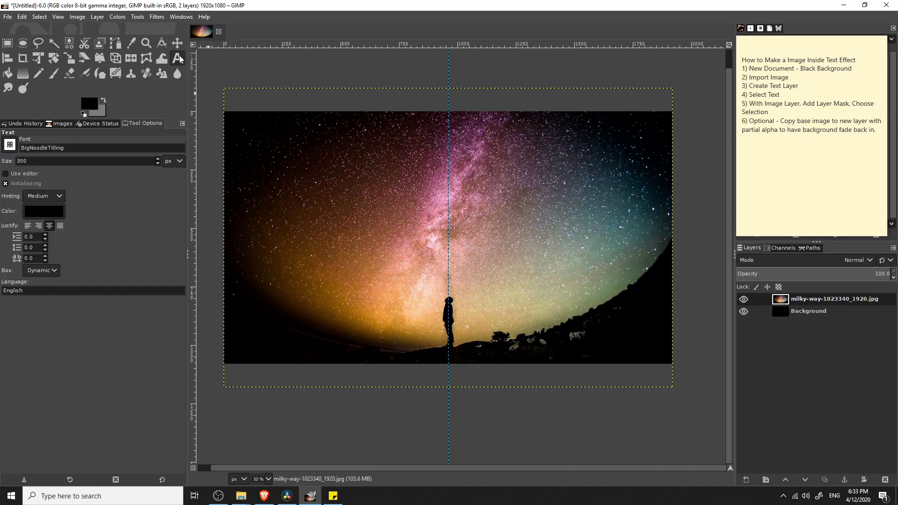
{"action": "left_click", "coordinate": [362, 205]}
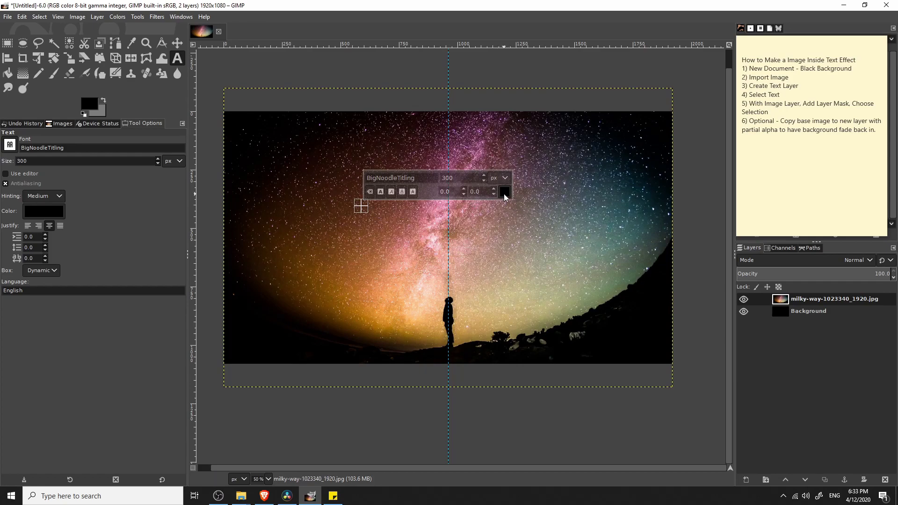
{"action": "left_click", "coordinate": [504, 193]}
{"action": "left_click", "coordinate": [522, 242]}
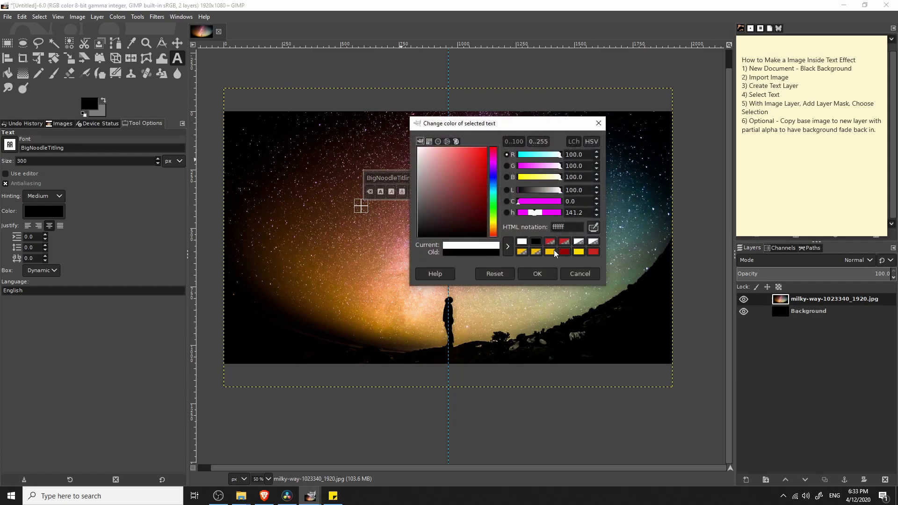
{"action": "left_click", "coordinate": [538, 274]}
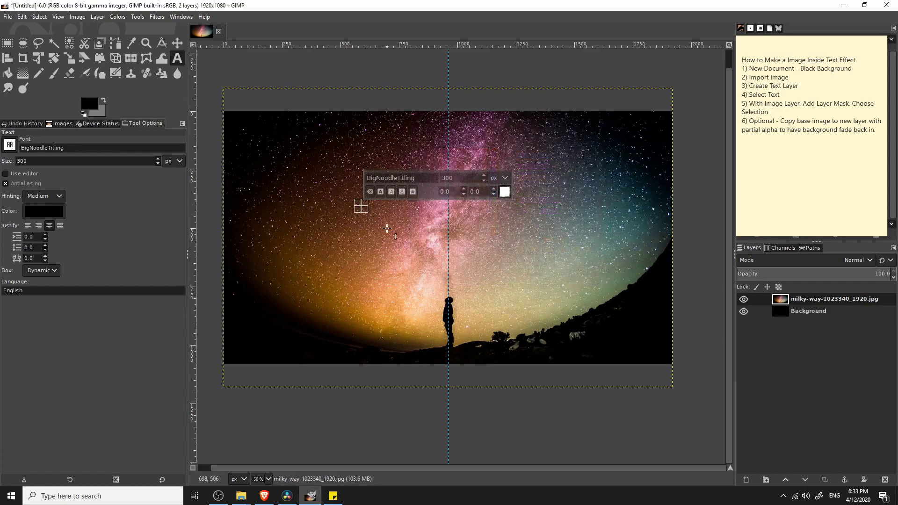
{"action": "left_click", "coordinate": [10, 145]}
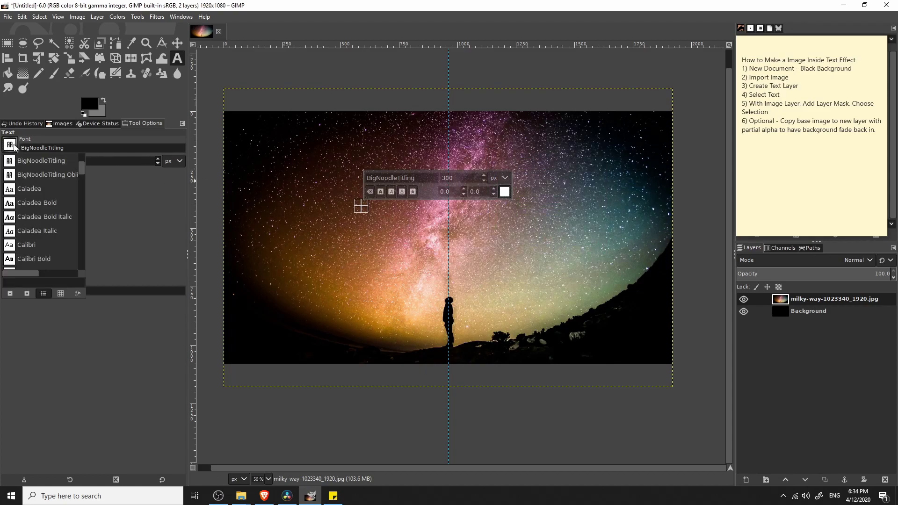
{"action": "scroll", "coordinate": [44, 176], "scroll_direction": "down", "scroll_amount": 10}
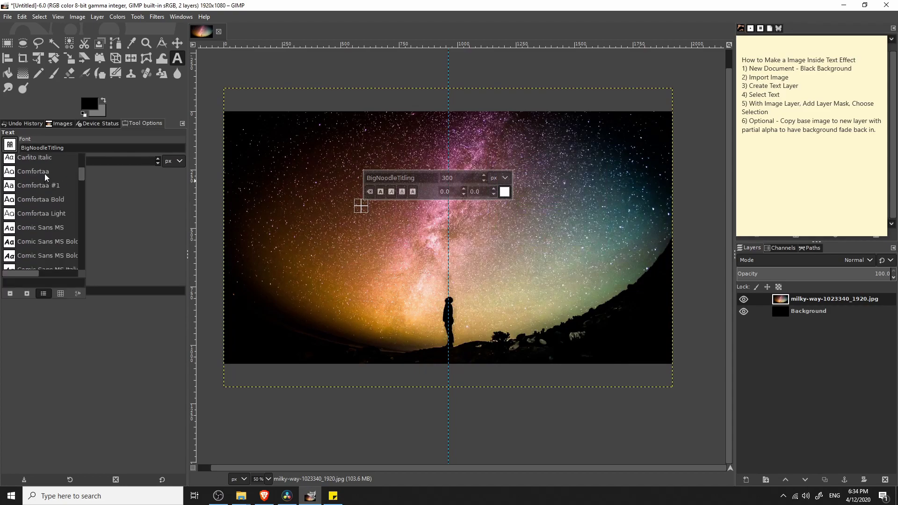
{"action": "left_click", "coordinate": [16, 147]}
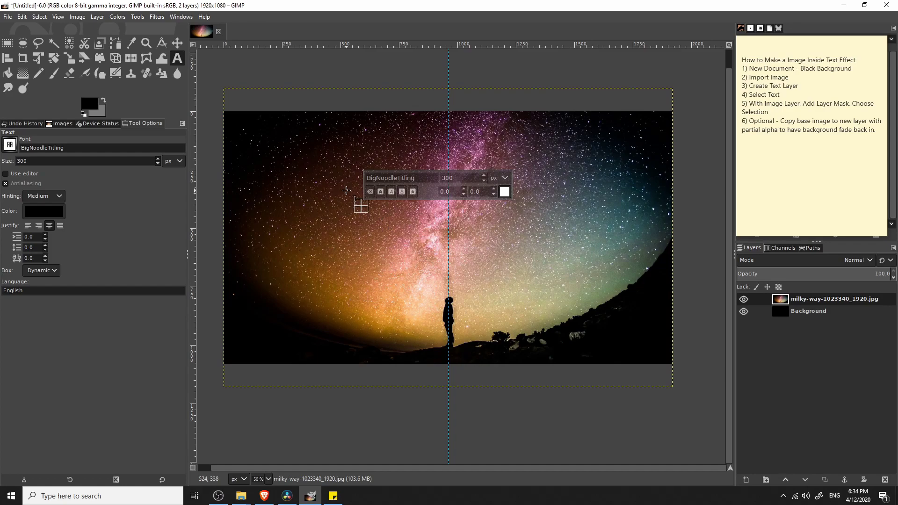
Type 'Stary Night' in the text box and enlarge all of it to 400 px.
{"action": "left_click_drag", "start_coordinate": [346, 190], "coordinate": [331, 170]}
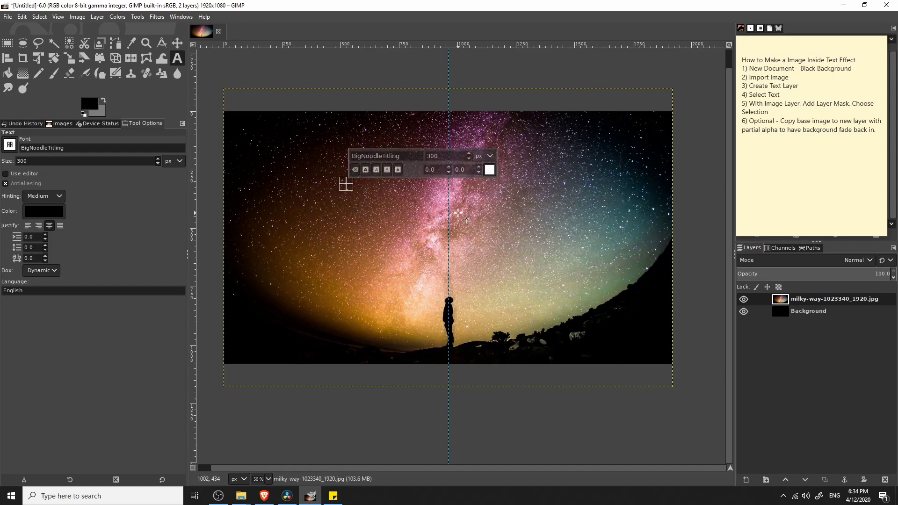
{"action": "type", "text": "Stary"}
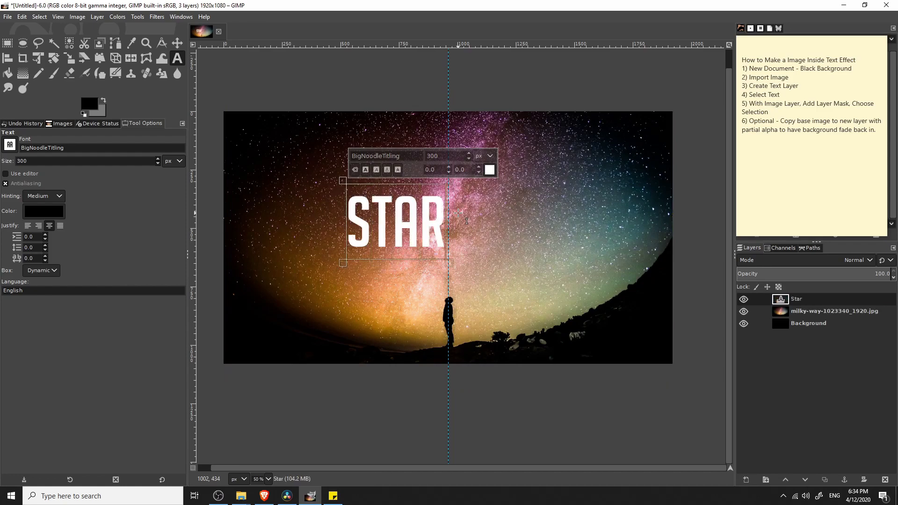
{"action": "type", "text": " Night"}
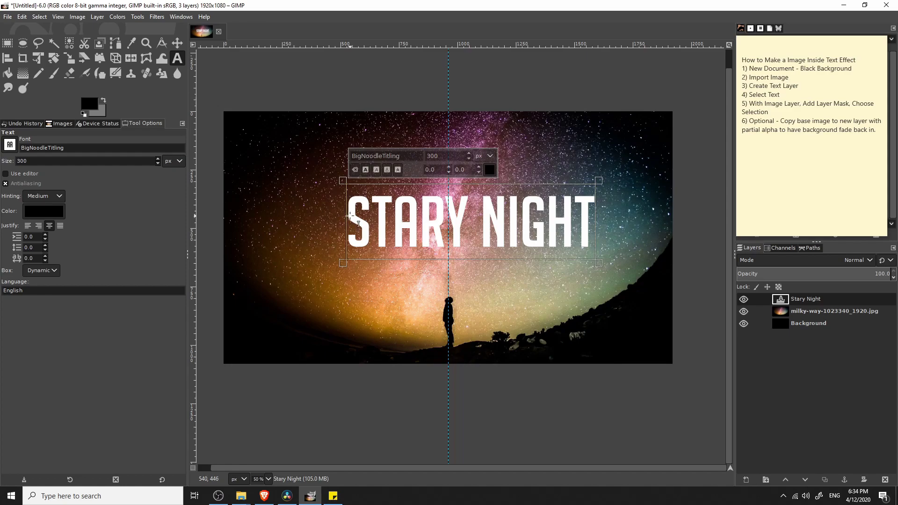
{"action": "left_click_drag", "start_coordinate": [351, 216], "coordinate": [590, 203]}
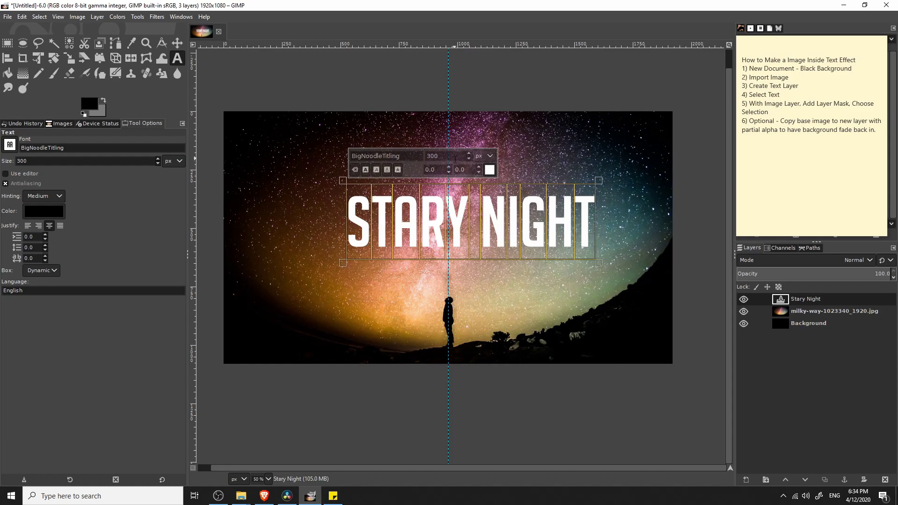
{"action": "double_click", "coordinate": [427, 158]}
{"action": "type", "text": "400"}
{"action": "key", "text": "Return"}
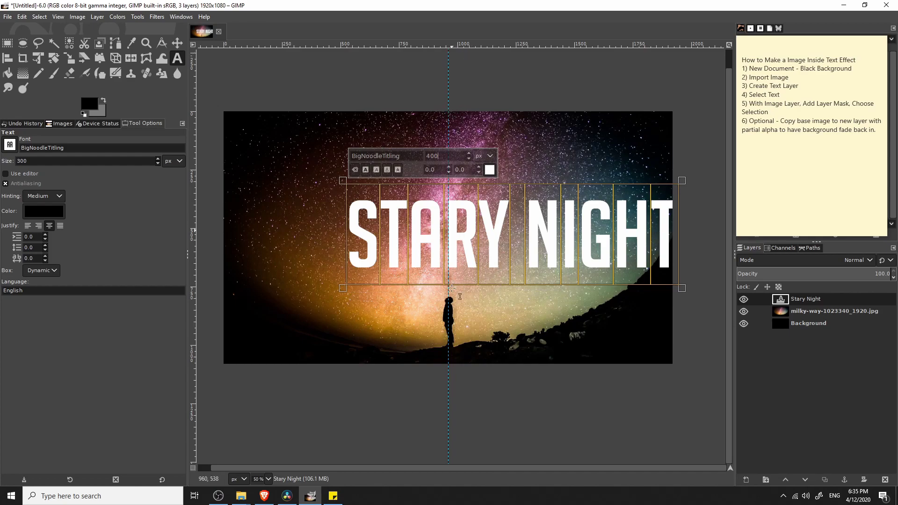
{"action": "left_click", "coordinate": [77, 19]}
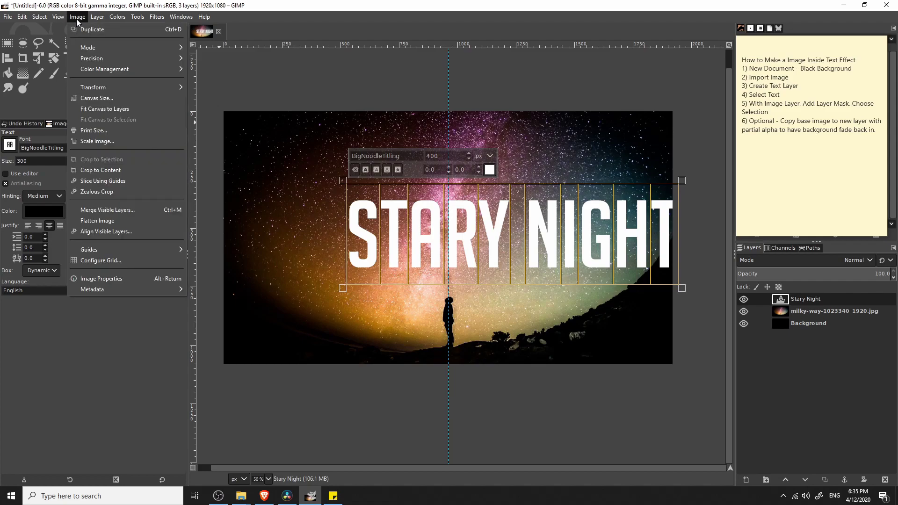
{"action": "mouse_move", "coordinate": [168, 250]}
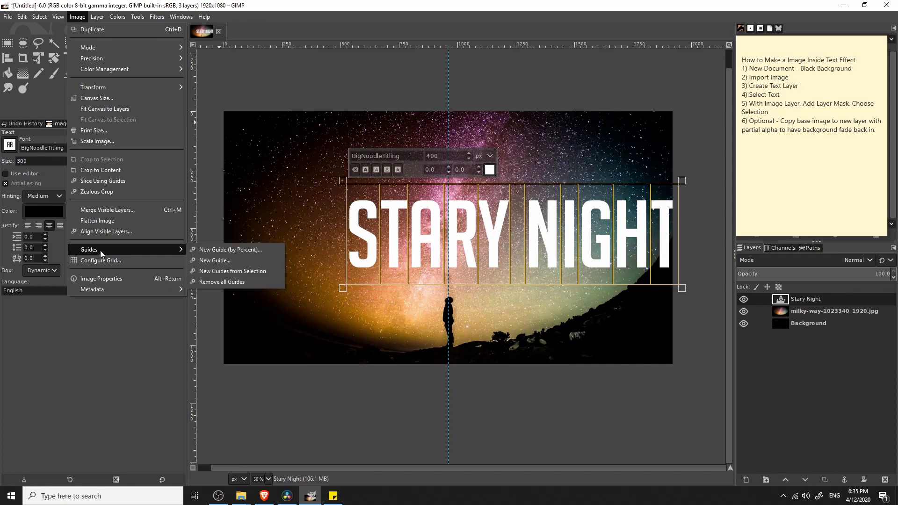
{"action": "left_click", "coordinate": [230, 251]}
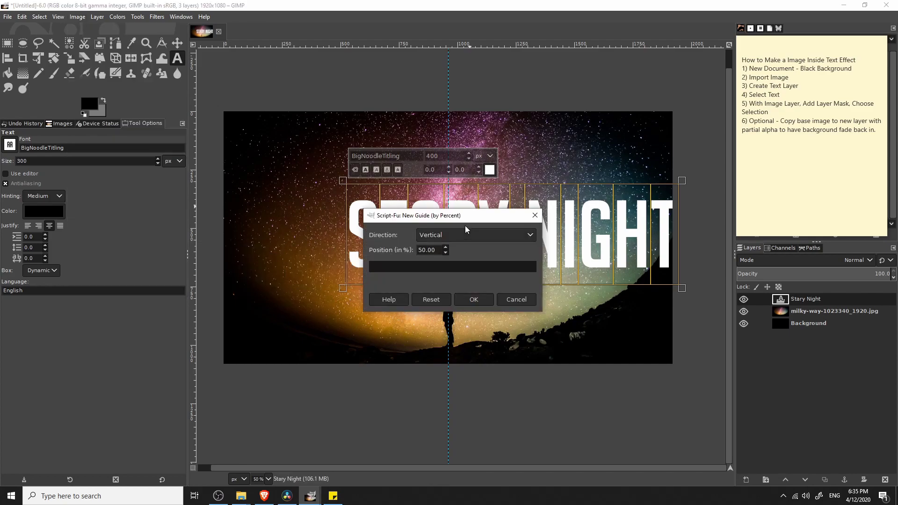
{"action": "left_click_drag", "start_coordinate": [465, 213], "coordinate": [462, 249]}
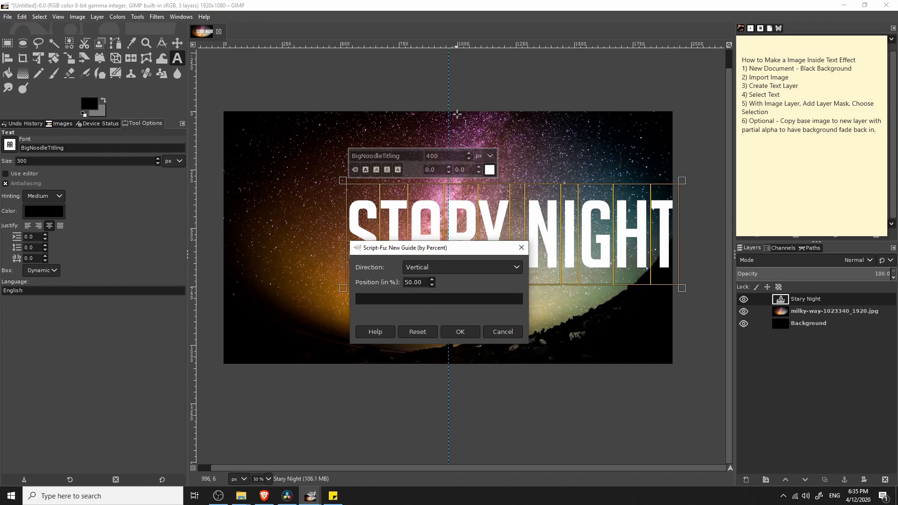
{"action": "left_click_drag", "start_coordinate": [424, 284], "coordinate": [404, 283]}
{"action": "left_click", "coordinate": [509, 333]}
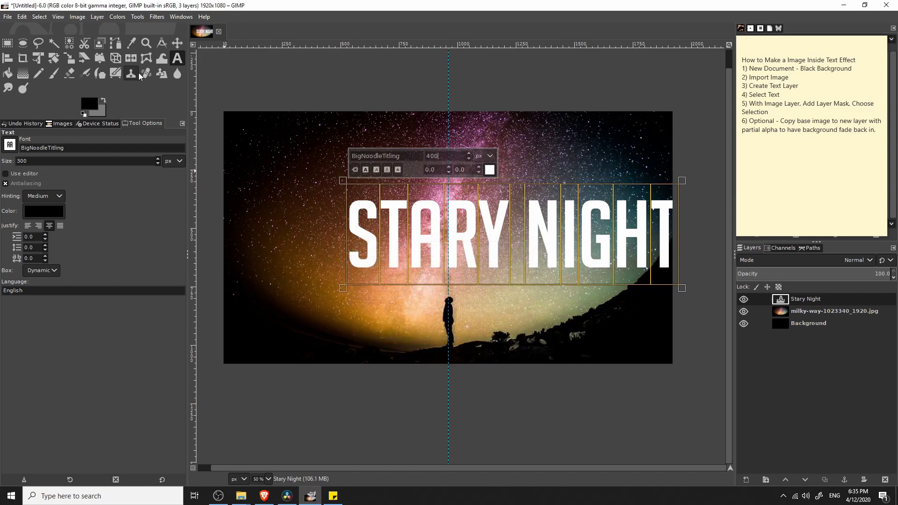
Move the STARY NIGHT text layer left so it sits centred on the photo.
{"action": "left_click", "coordinate": [179, 44]}
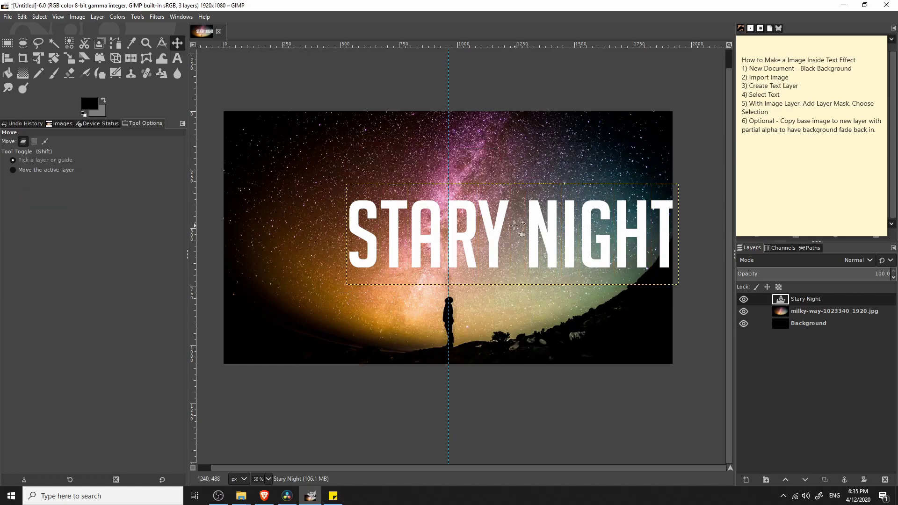
{"action": "left_click_drag", "start_coordinate": [498, 228], "coordinate": [432, 218]}
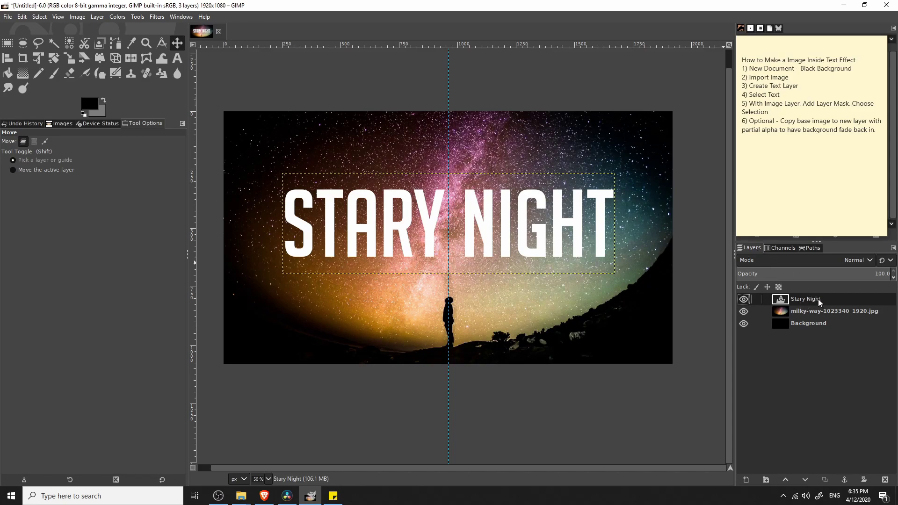
Use Alpha to Selection on the Stary Night layer to select the letter outlines.
{"action": "right_click", "coordinate": [802, 302]}
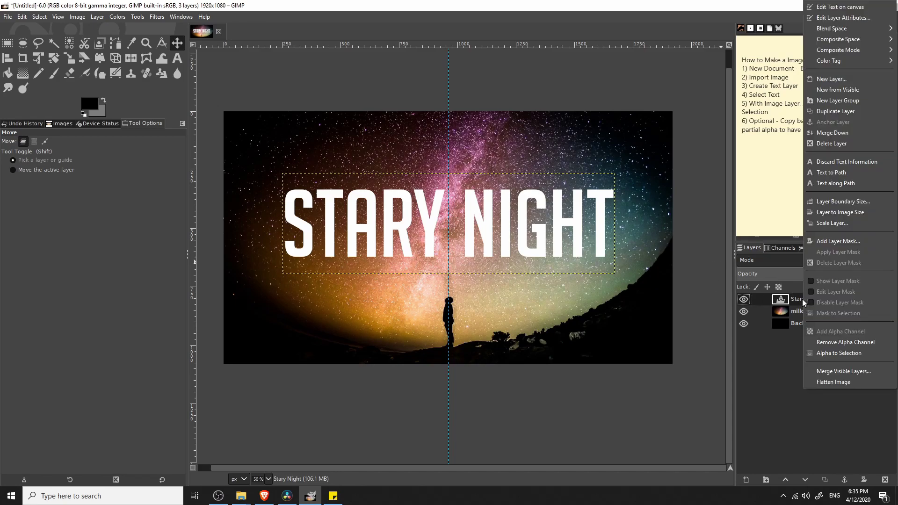
{"action": "left_click", "coordinate": [833, 353]}
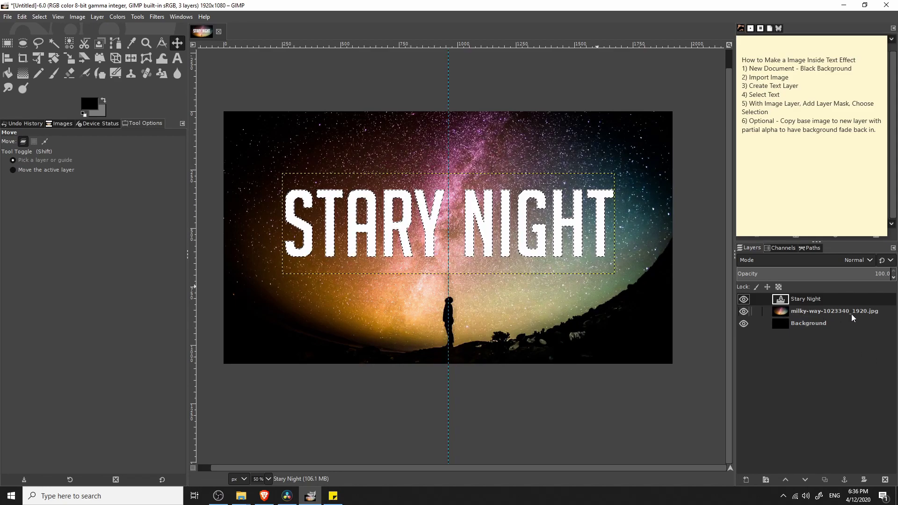
Add a layer mask initialised from the selection to the milky-way photo layer.
{"action": "left_click", "coordinate": [805, 312]}
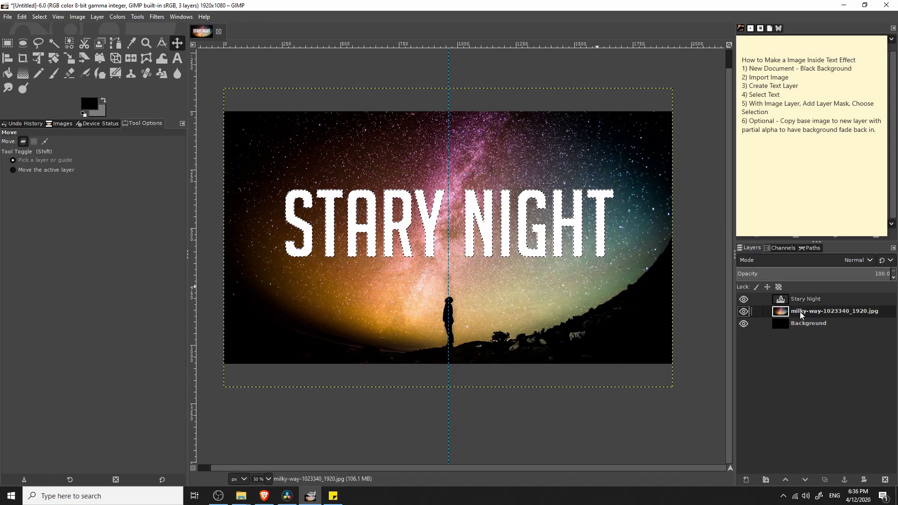
{"action": "right_click", "coordinate": [794, 311]}
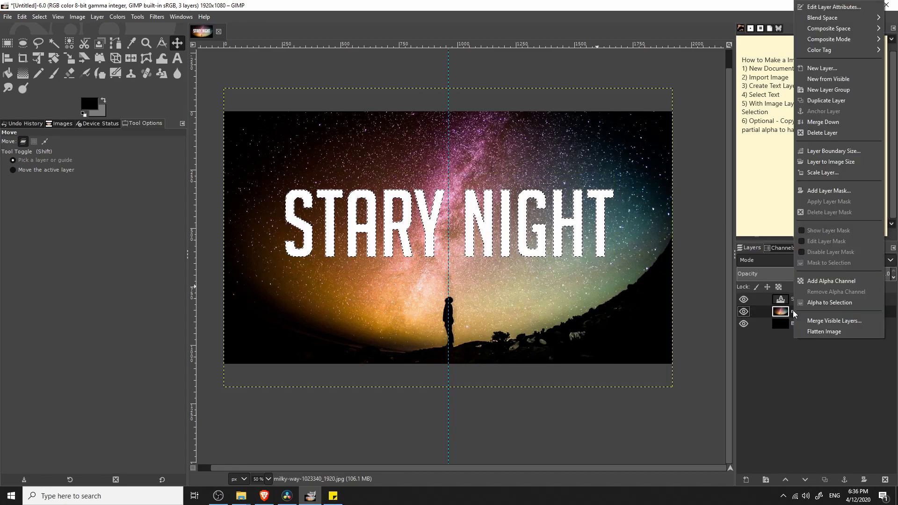
{"action": "left_click", "coordinate": [835, 192]}
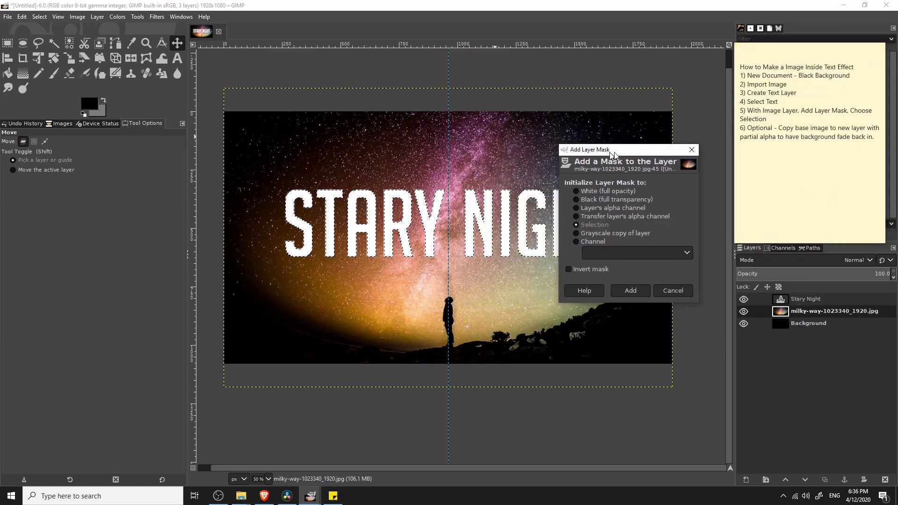
{"action": "left_click_drag", "start_coordinate": [615, 154], "coordinate": [577, 147]}
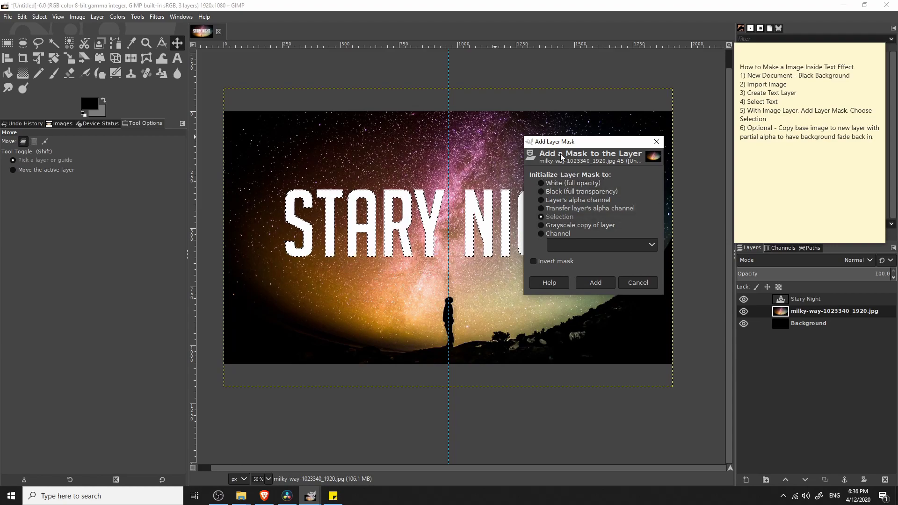
{"action": "left_click_drag", "start_coordinate": [567, 141], "coordinate": [654, 238]}
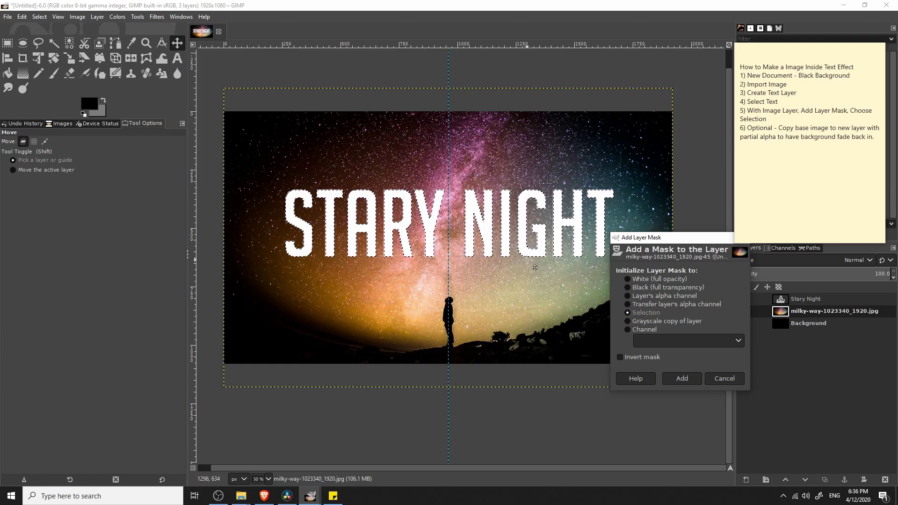
{"action": "left_click_drag", "start_coordinate": [700, 238], "coordinate": [676, 270]}
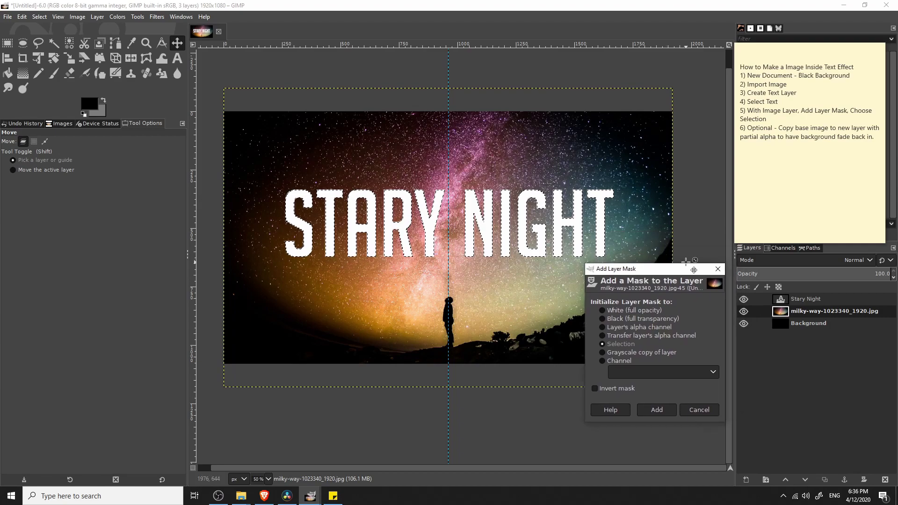
{"action": "left_click", "coordinate": [659, 415]}
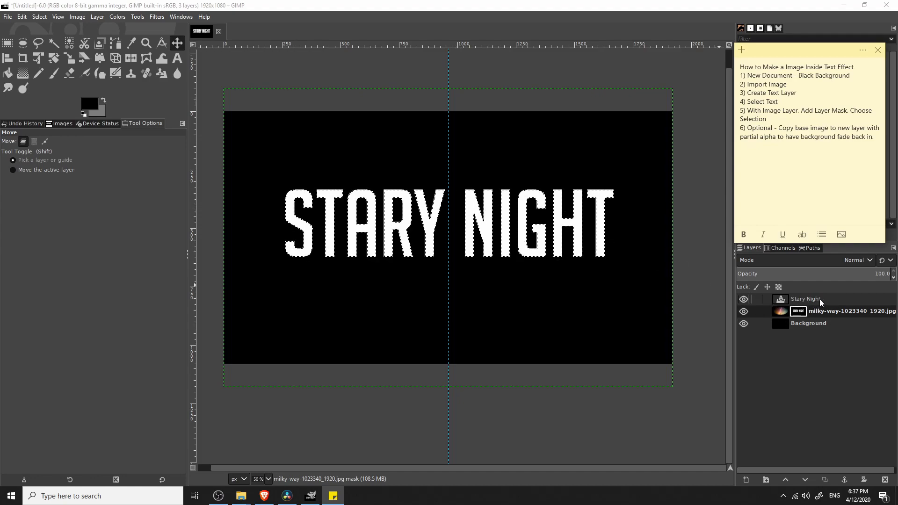
Hide the Stary Night text layer, toggling it once to compare, then select the photo's mask.
{"action": "left_click", "coordinate": [780, 299]}
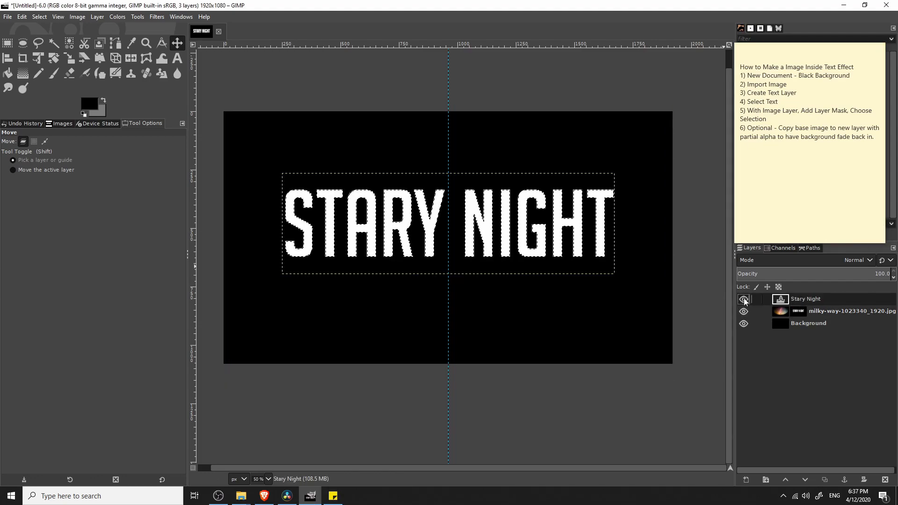
{"action": "left_click", "coordinate": [744, 300]}
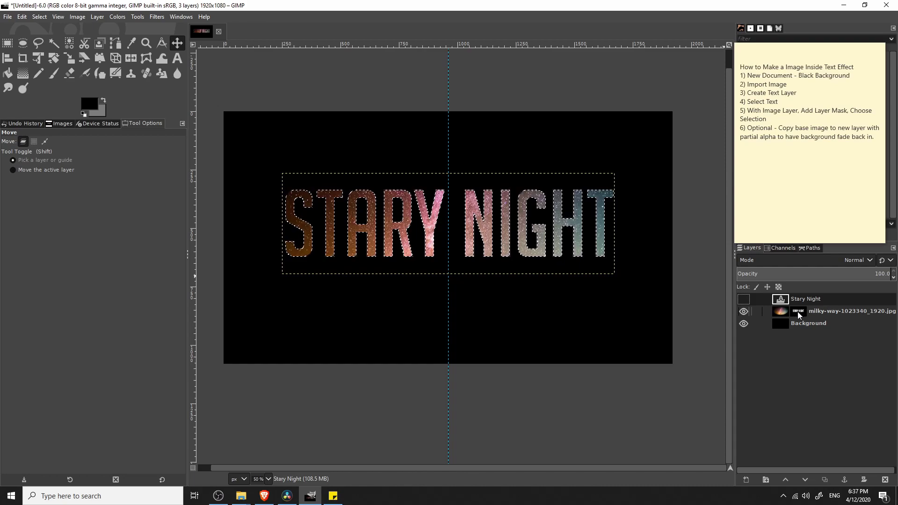
{"action": "left_click", "coordinate": [744, 299]}
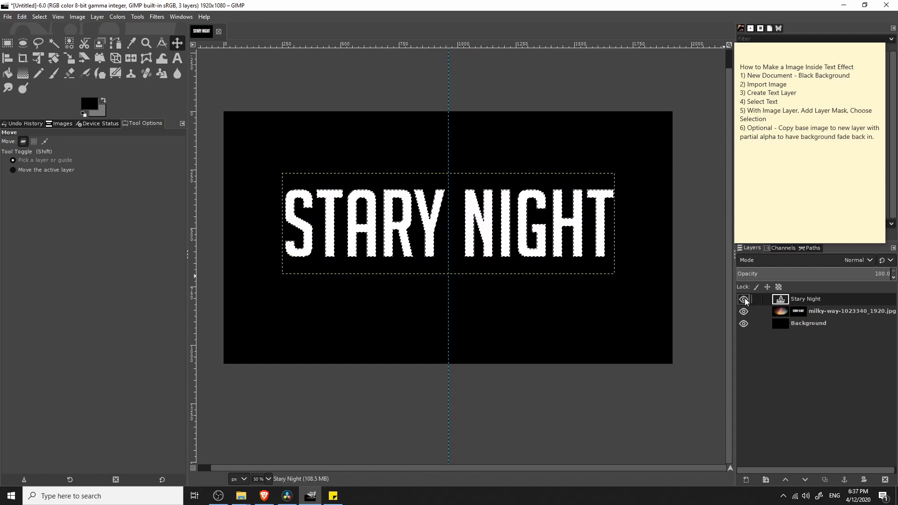
{"action": "left_click", "coordinate": [745, 299]}
{"action": "left_click", "coordinate": [820, 311]}
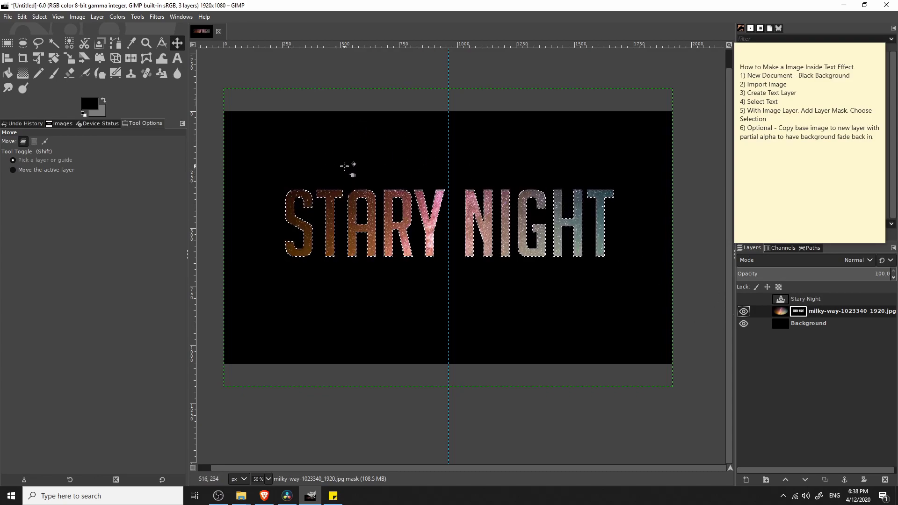
Duplicate the masked milky-way layer and move the copy below the original.
{"action": "left_click", "coordinate": [782, 313]}
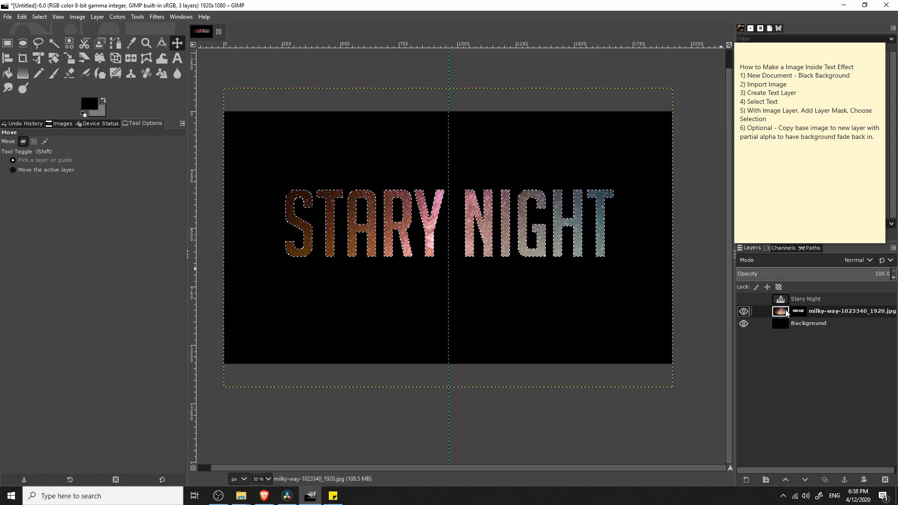
{"action": "right_click", "coordinate": [784, 313]}
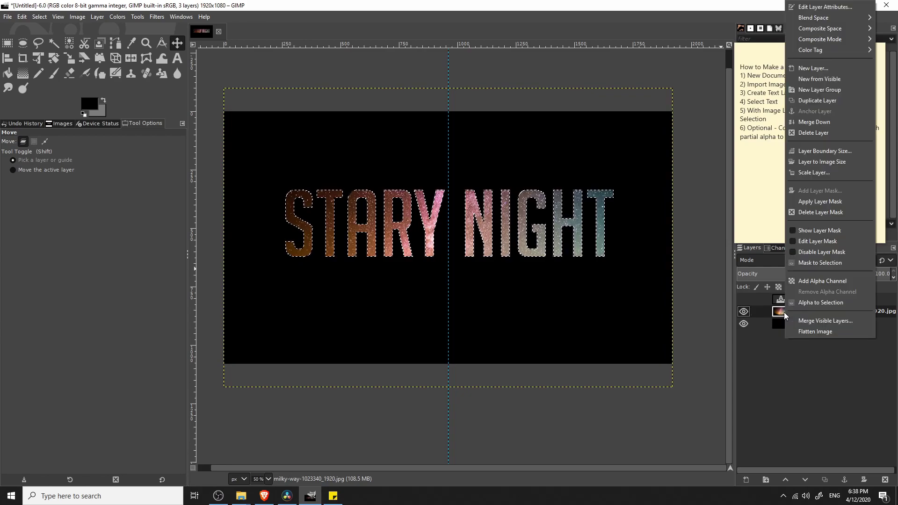
{"action": "left_click", "coordinate": [816, 100]}
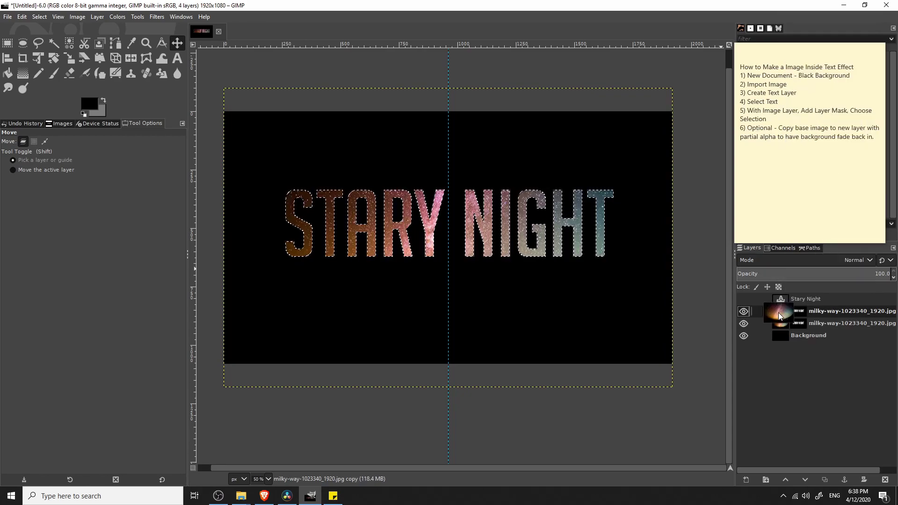
{"action": "left_click_drag", "start_coordinate": [779, 312], "coordinate": [780, 328]}
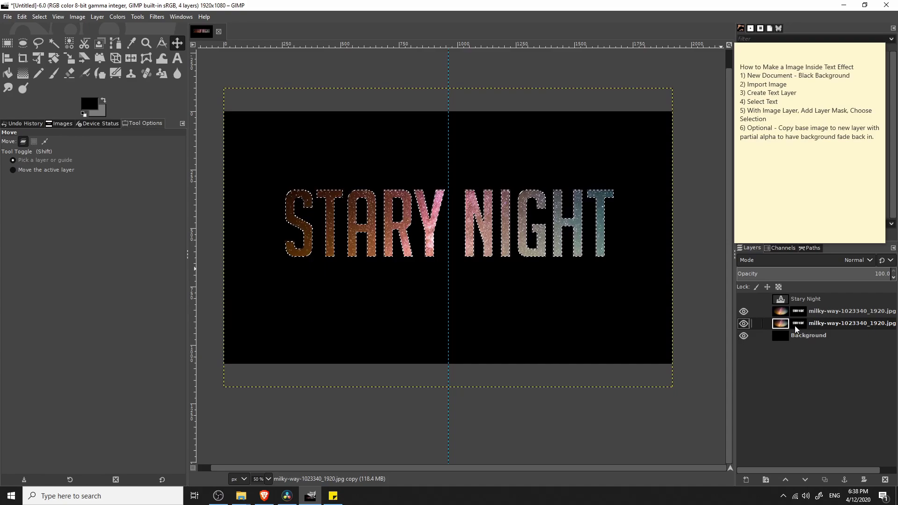
Delete the layer mask from the photo copy so the full photo shows.
{"action": "left_click", "coordinate": [795, 325]}
{"action": "right_click", "coordinate": [799, 324]}
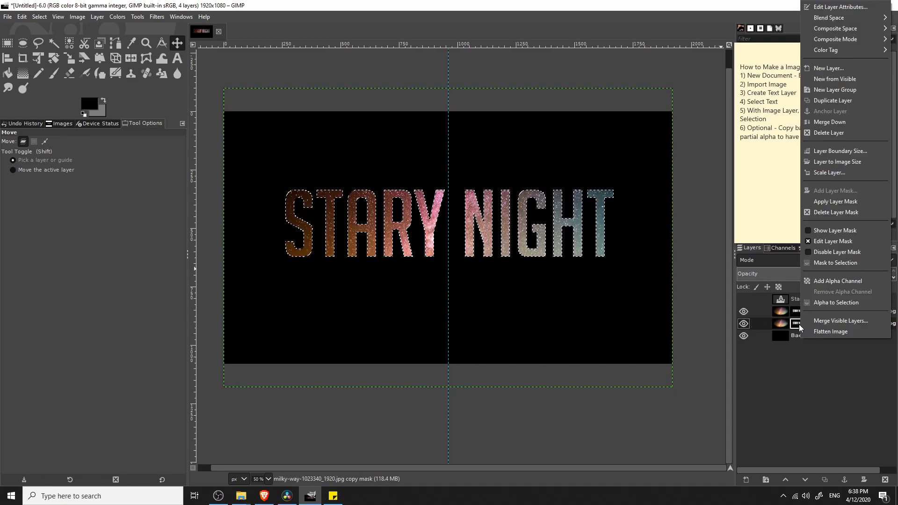
{"action": "left_click", "coordinate": [828, 212]}
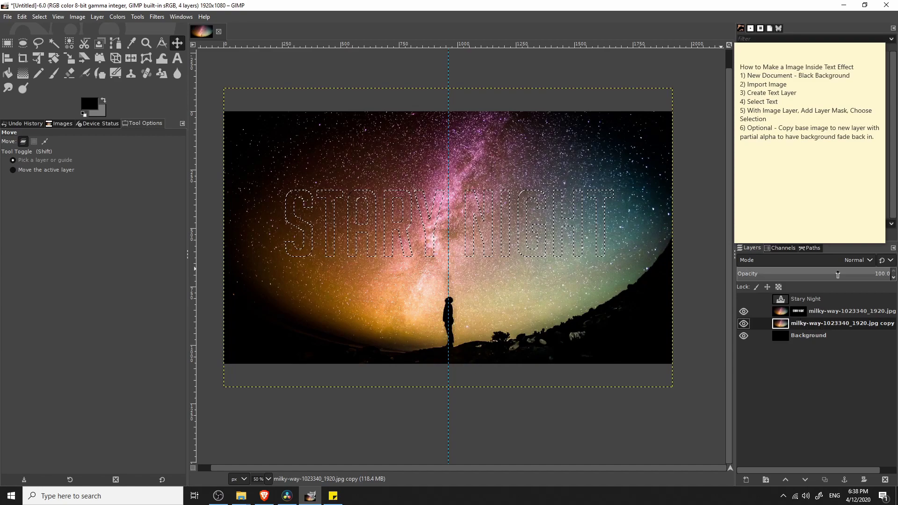
Dim the full photo copy layer to about 23.6 opacity.
{"action": "left_click", "coordinate": [869, 274]}
{"action": "left_click_drag", "start_coordinate": [841, 276], "coordinate": [767, 275]}
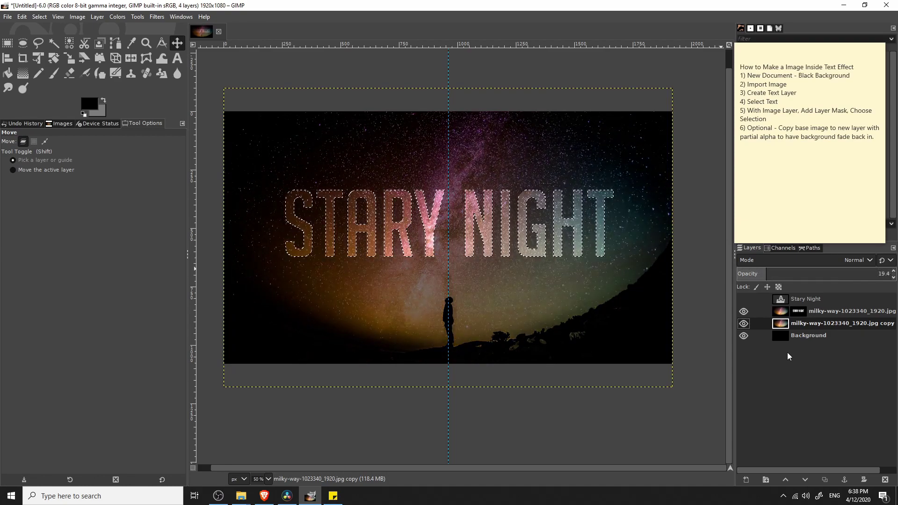
{"action": "key", "text": "r"}
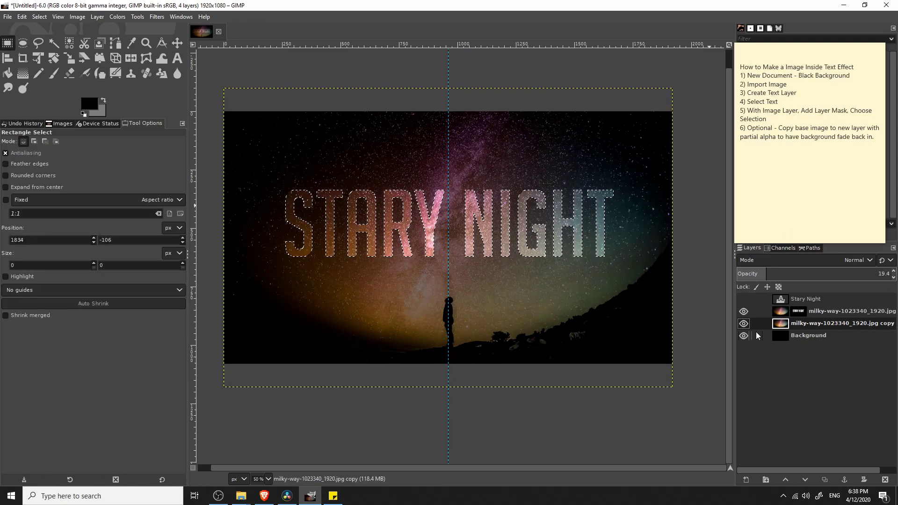
{"action": "left_click", "coordinate": [824, 336]}
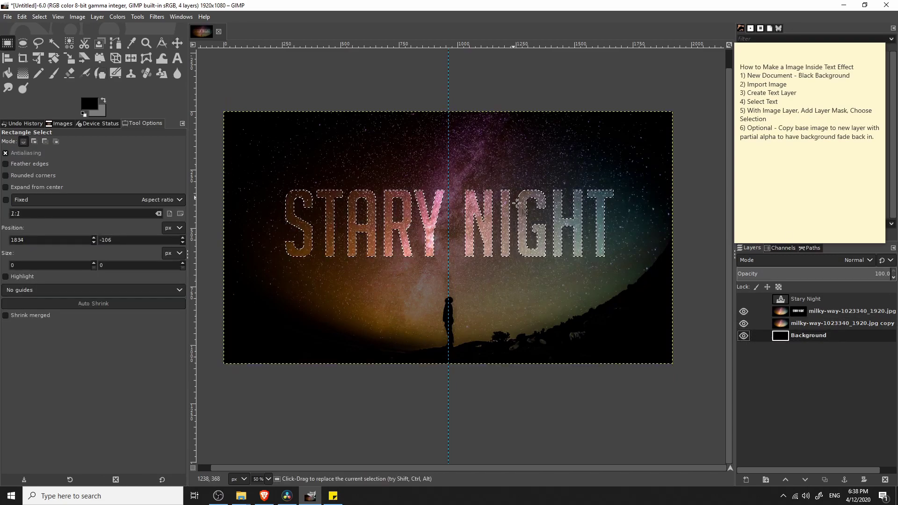
{"action": "left_click", "coordinate": [806, 325]}
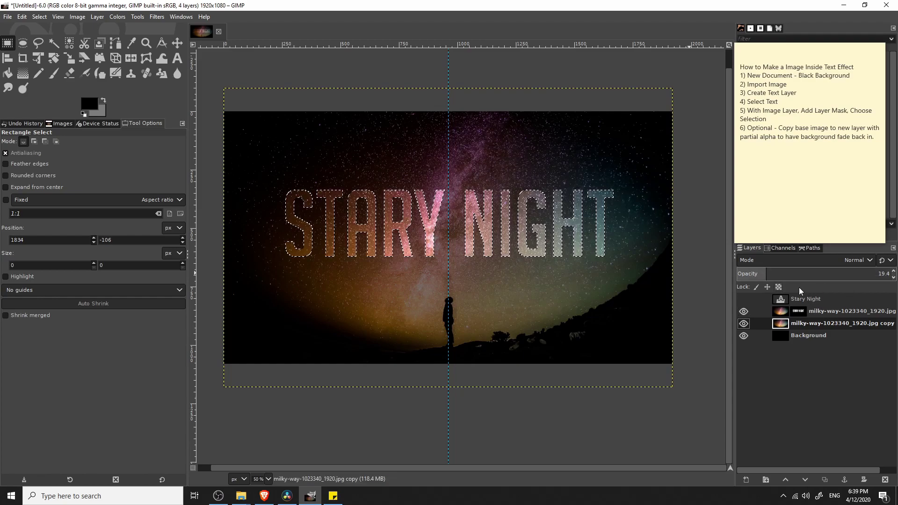
{"action": "left_click", "coordinate": [791, 340]}
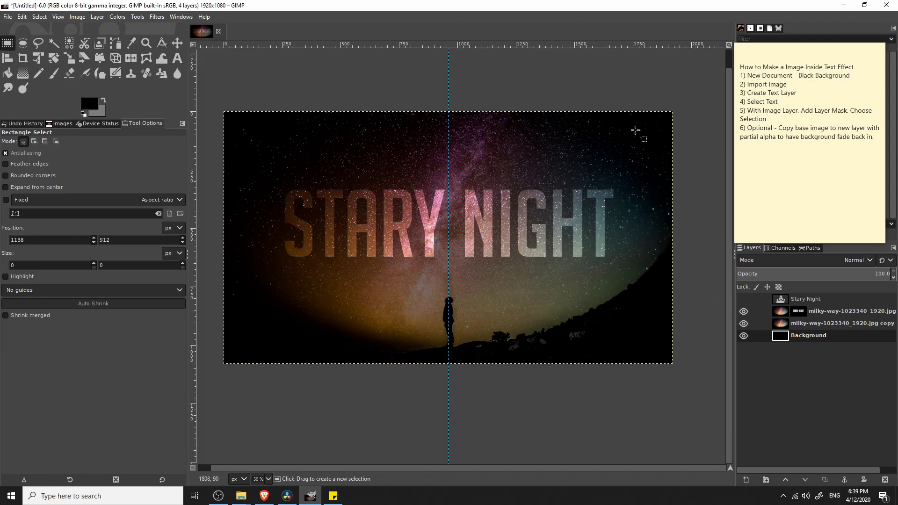
Clear the selection and fade the photo copy further to about 8.2 opacity.
{"action": "key", "text": "ctrl+shift+a"}
{"action": "left_click", "coordinate": [838, 326]}
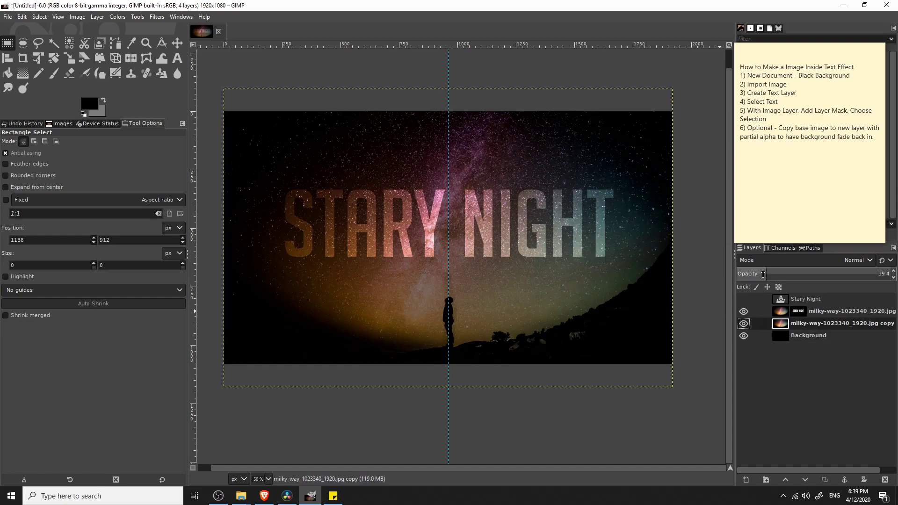
{"action": "left_click_drag", "start_coordinate": [764, 274], "coordinate": [750, 275]}
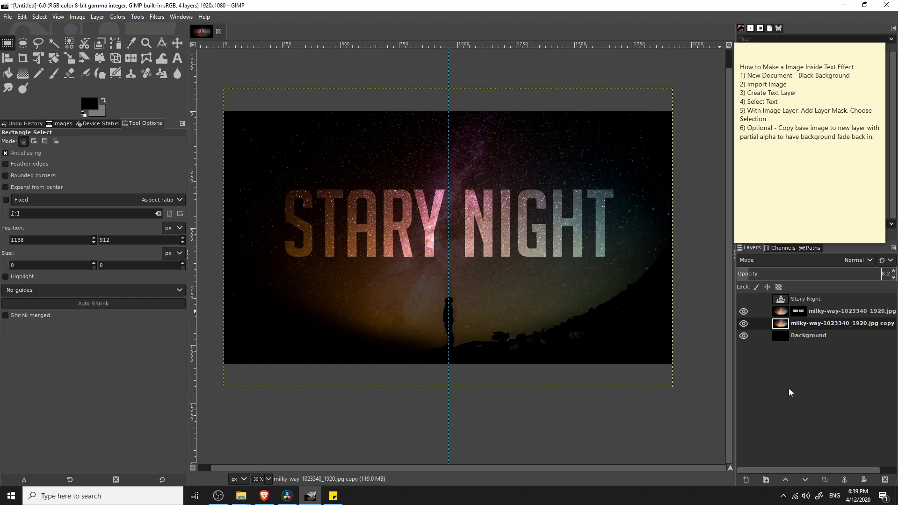